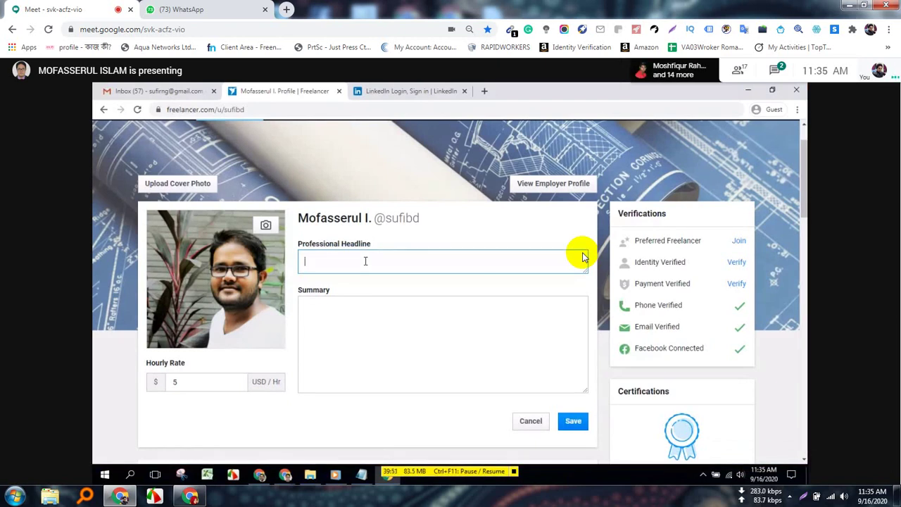
type("I")
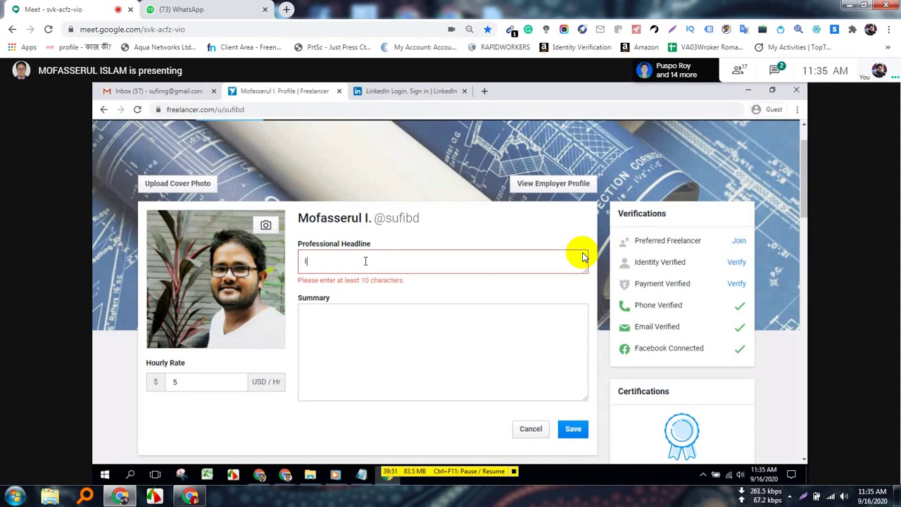
type("am a profess")
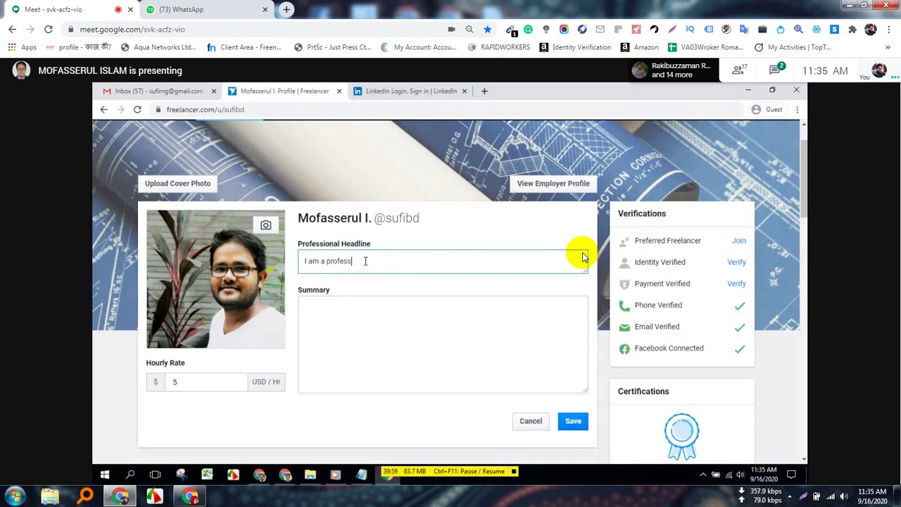
type("ional")
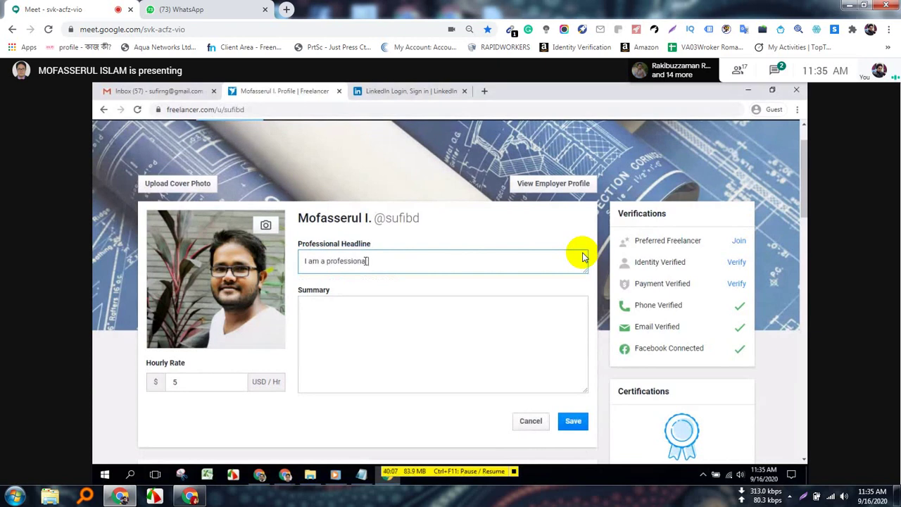
key("BackSpace")
key("BackSpace")
key("BackSpace")
key("BackSpace")
key("BackSpace")
key("BackSpace")
key("BackSpace")
key("BackSpace")
key("BackSpace")
key("BackSpace")
key("BackSpace")
key("BackSpace")
key("BackSpace")
key("BackSpace")
key("BackSpace")
key("BackSpace")
key("BackSpace")
key("BackSpace")
key("BackSpace")
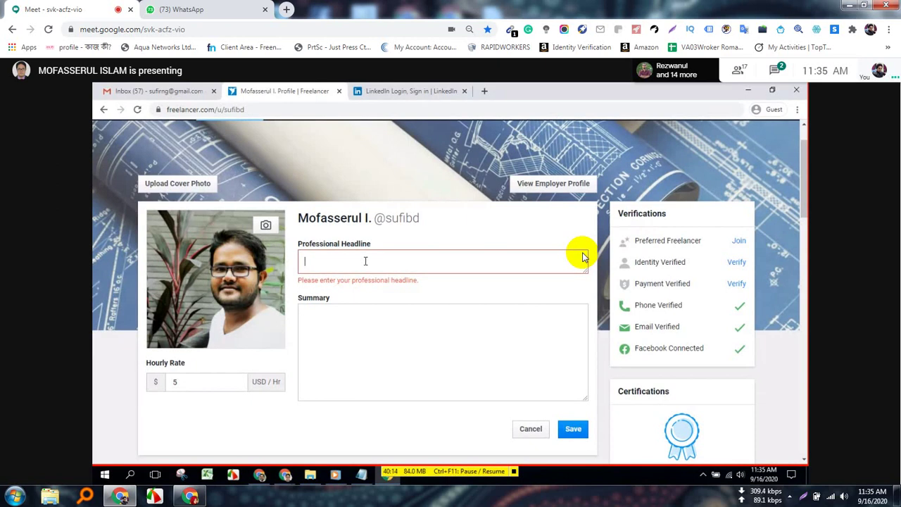
Enter "Expert in Digital Marketing,Lead Generation, Email Marketing" as the professional headline
type("Ex")
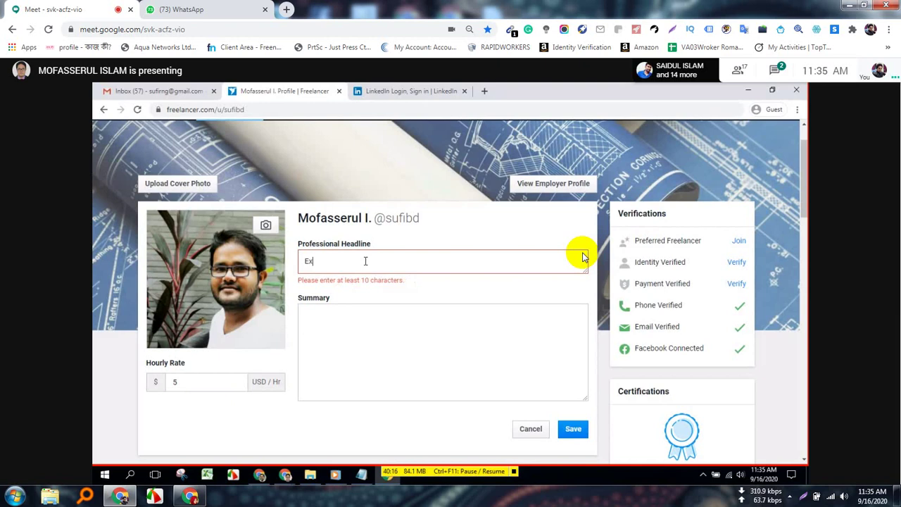
type("pert in")
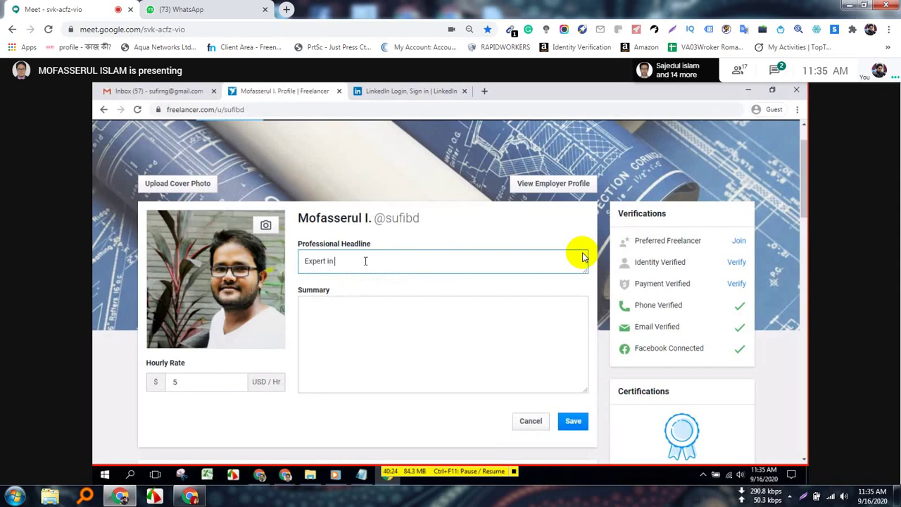
type("Digital ")
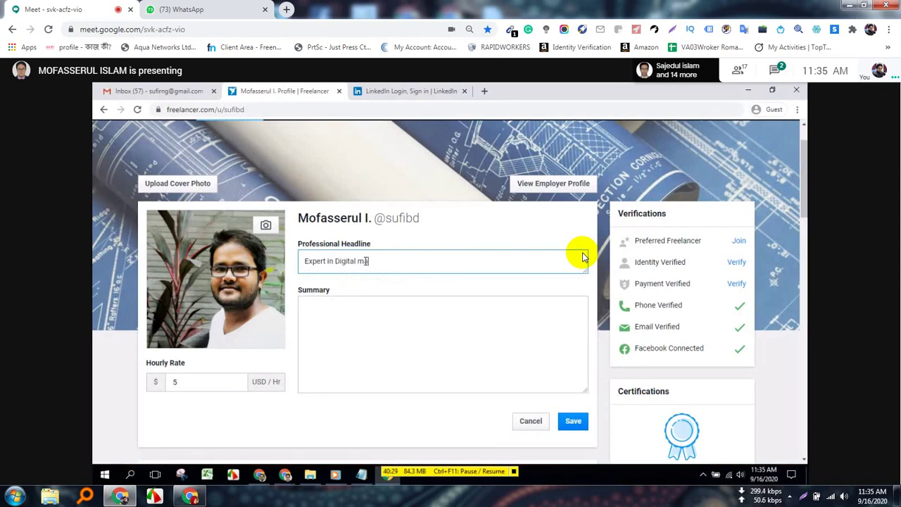
type("M")
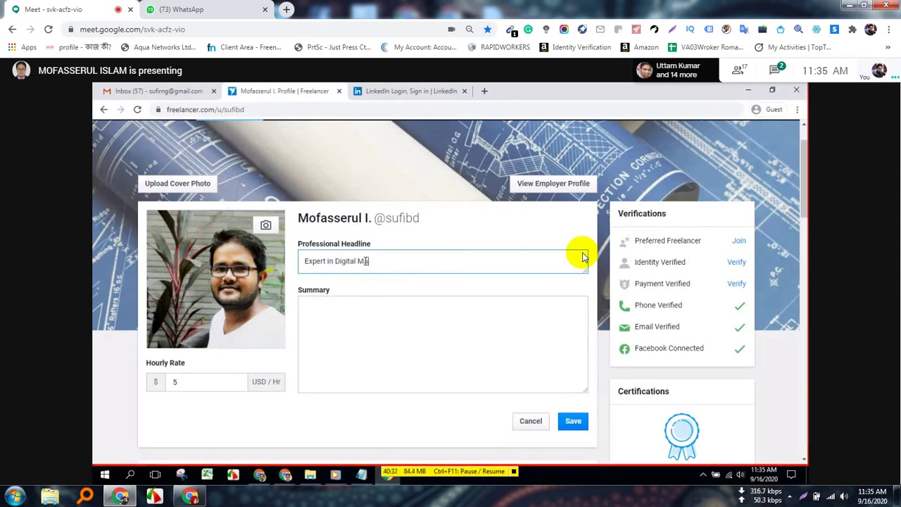
type("arketing,")
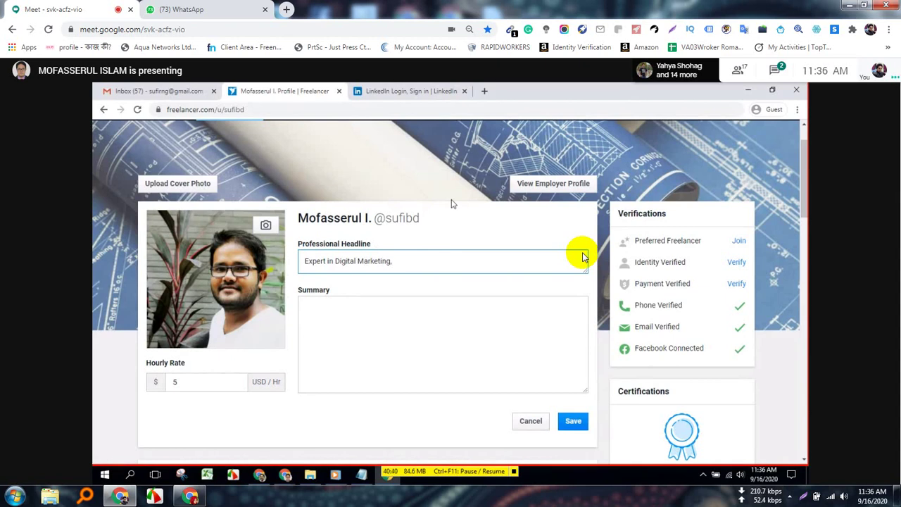
type("Le")
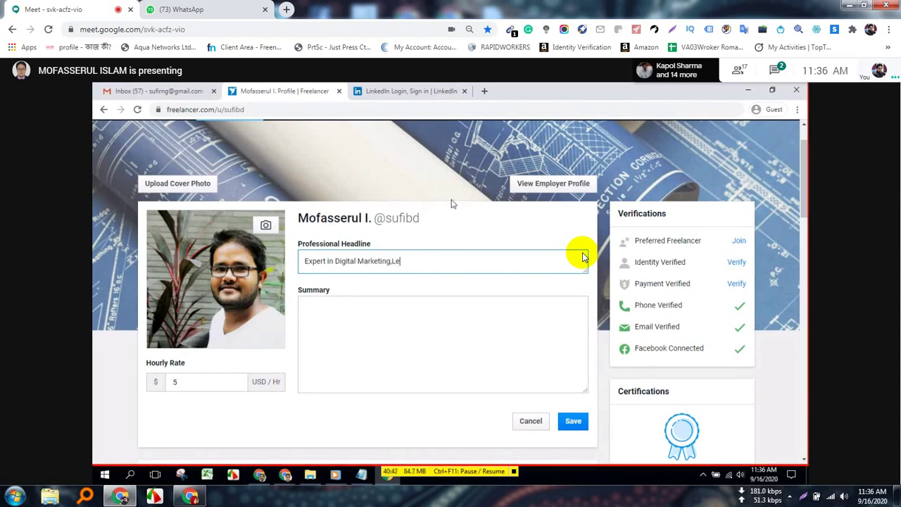
type("ad Generationa")
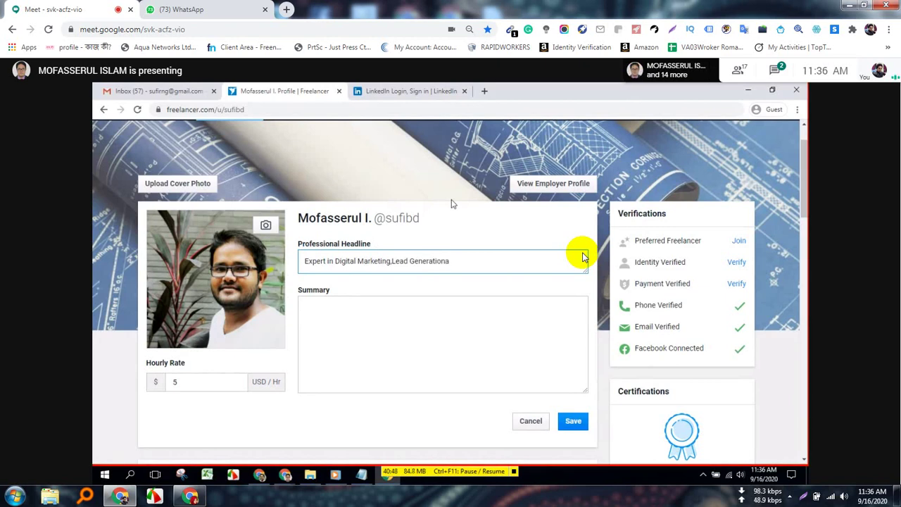
key("BackSpace")
key("BackSpace")
type("n,")
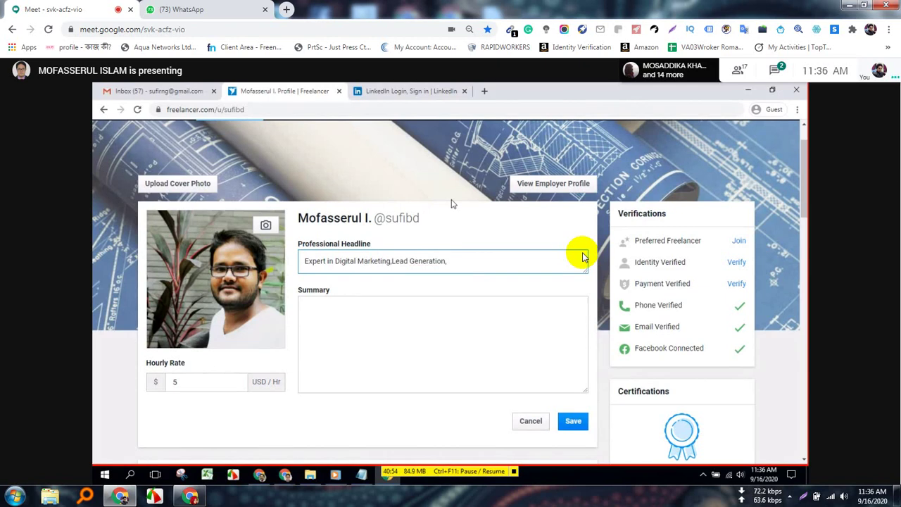
type(" E")
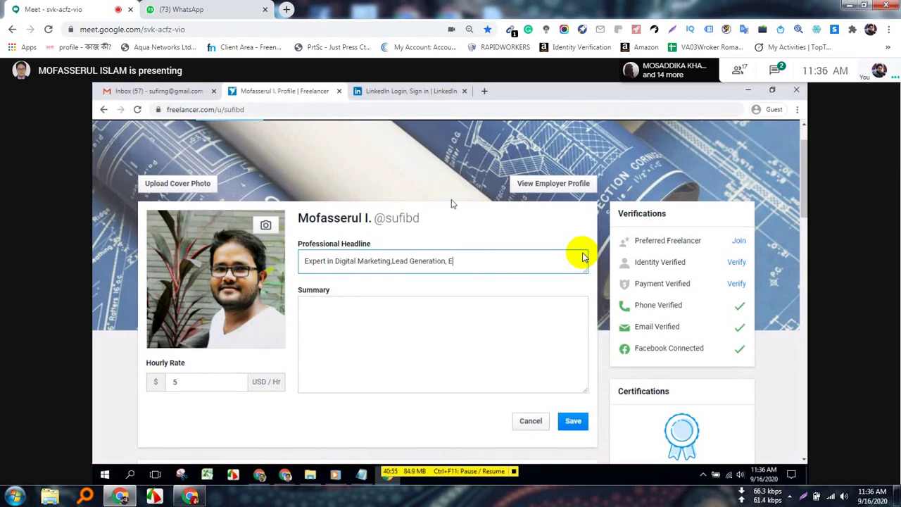
type("mail M")
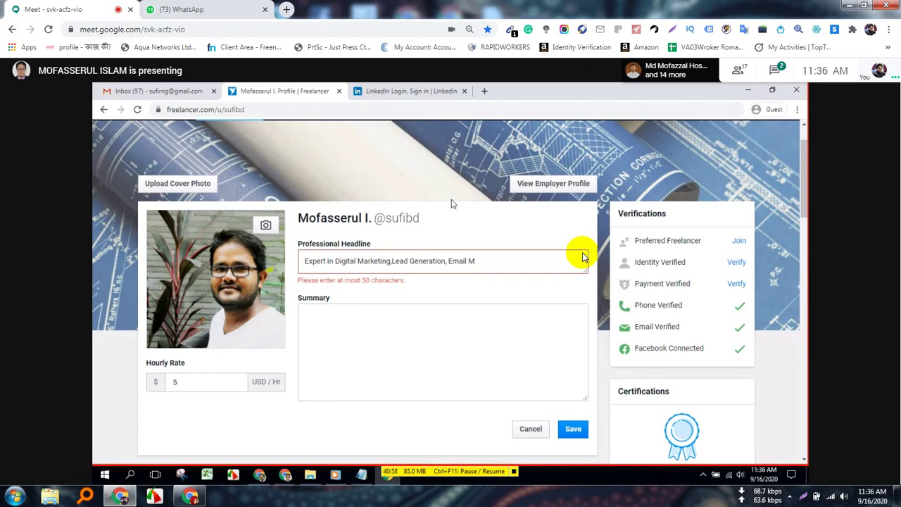
type("arketi")
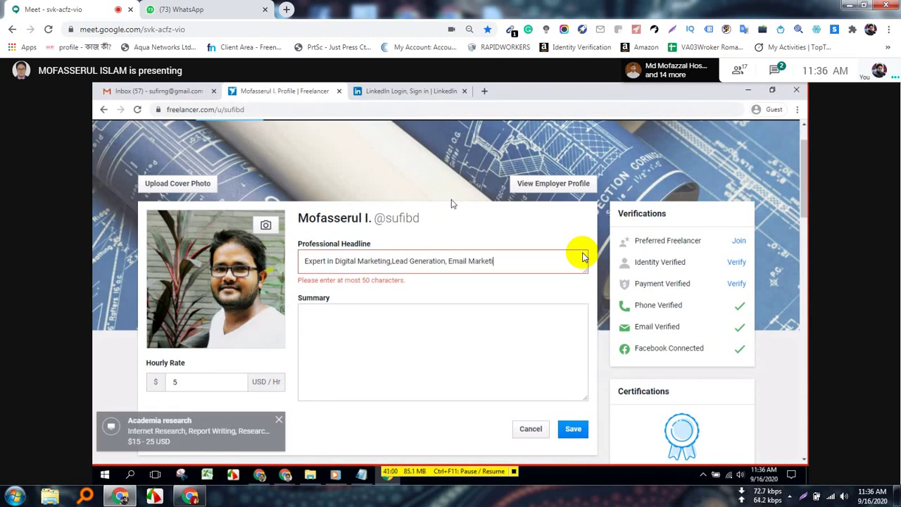
type("ng")
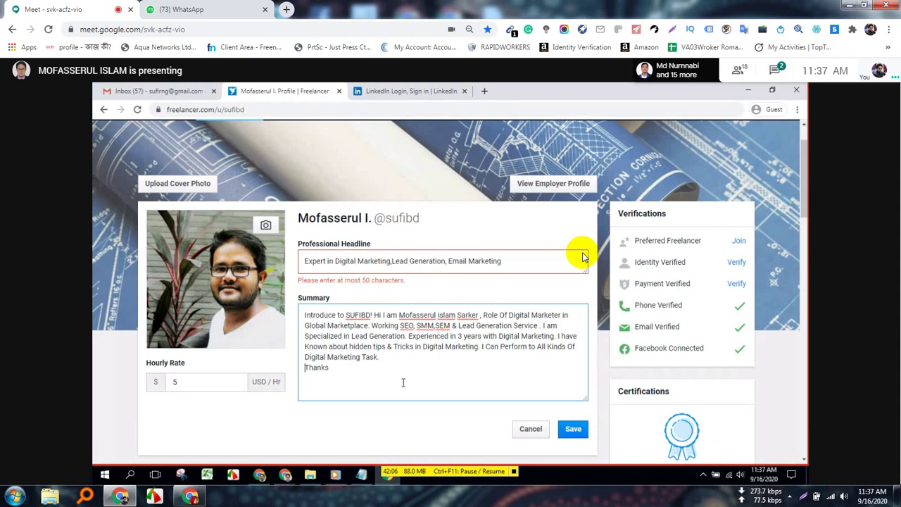
Add "Best Regards" and the profile's username on separate lines below "Thanks" in the summary, and try to save the profile
left_click(331, 367)
key("Return")
type("Best Rega")
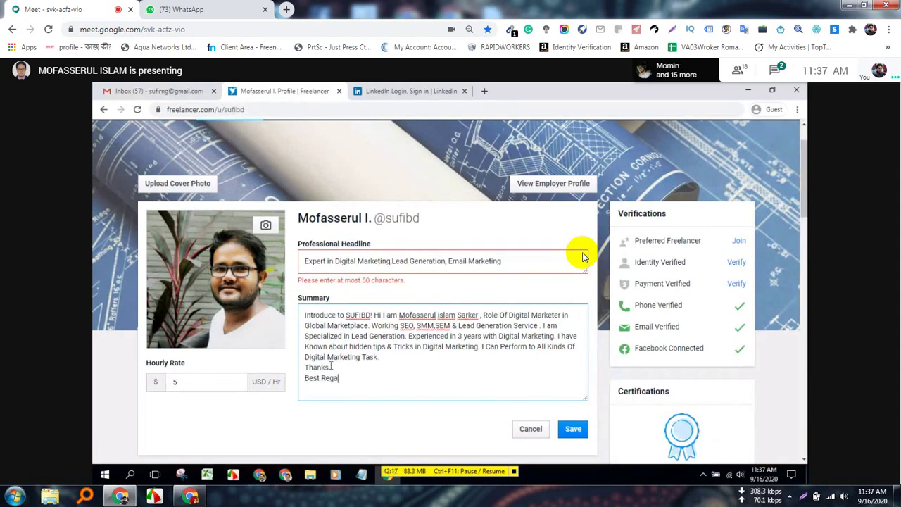
type("rds")
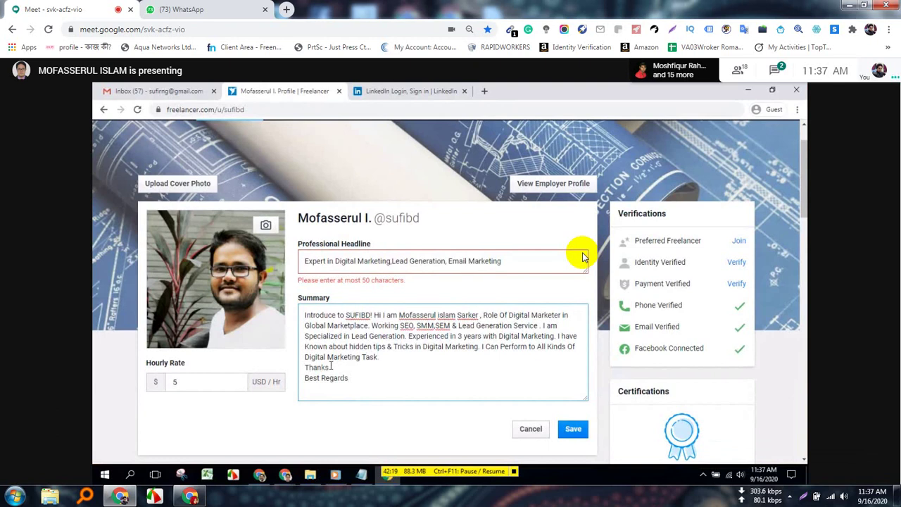
type("S")
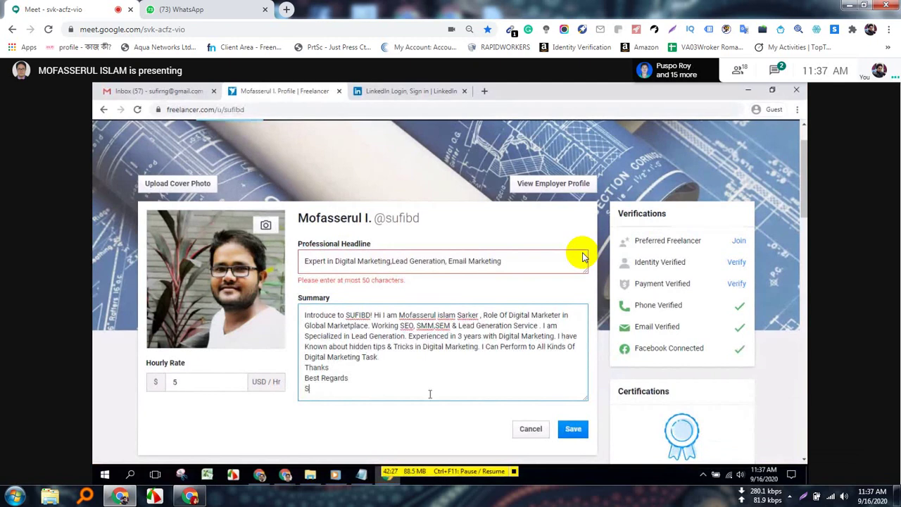
type("ufibd")
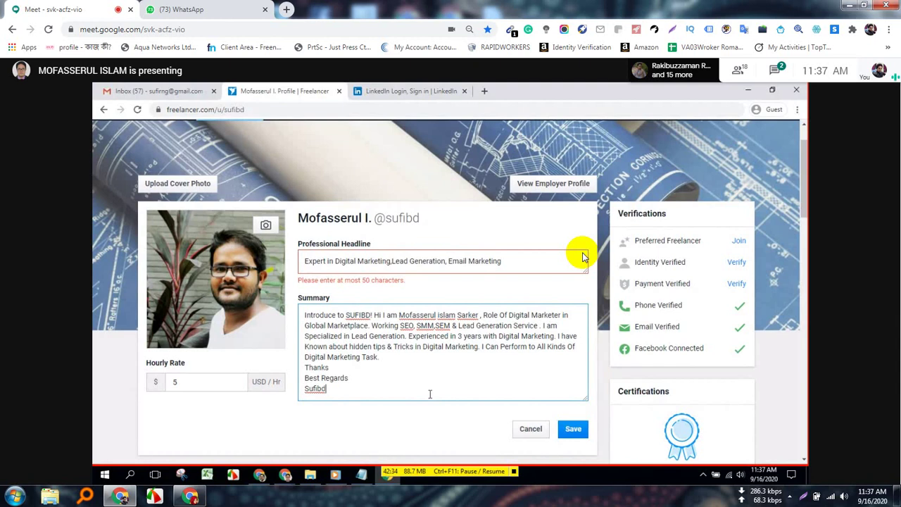
left_click(575, 430)
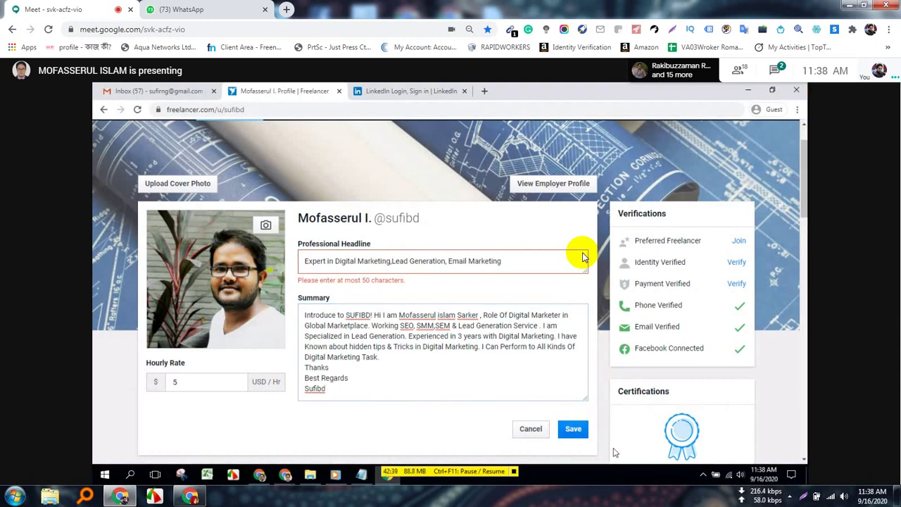
left_click(572, 432)
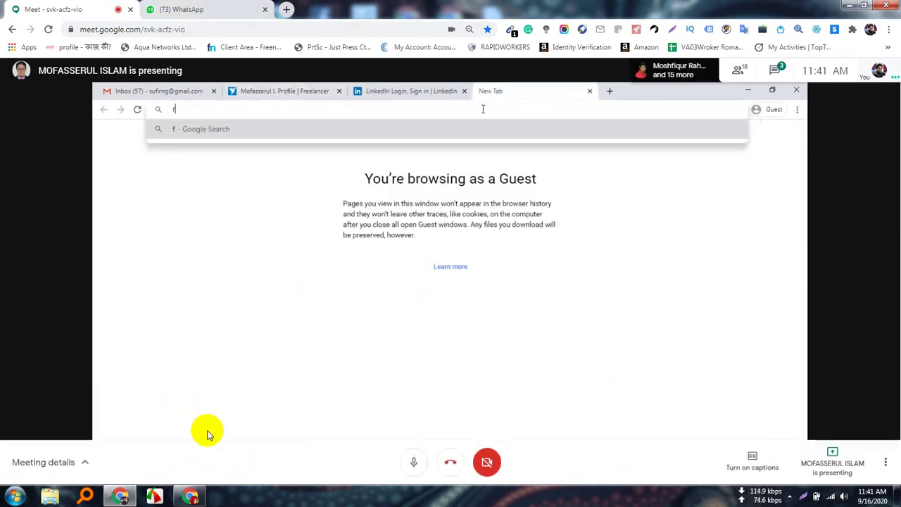
Search Google in a new browser tab for "freelancer dot com cover photo size"
left_click(286, 9)
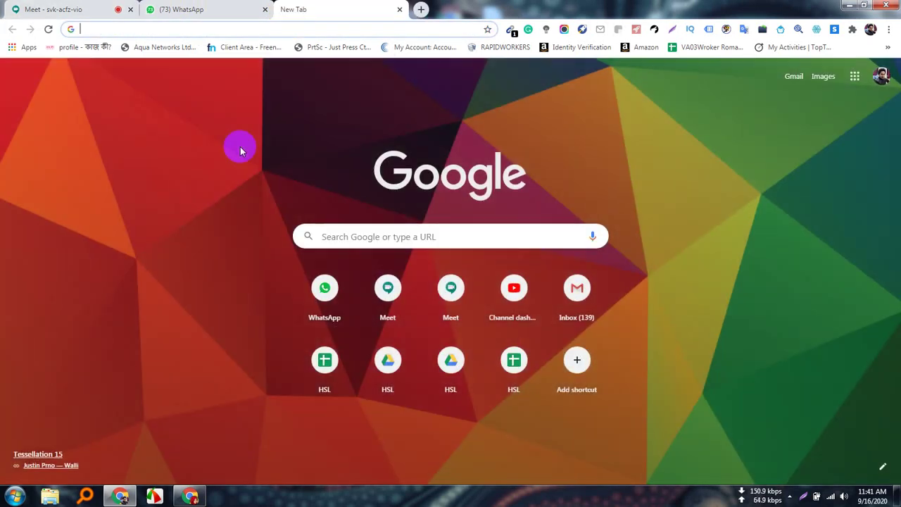
type("freelancer")
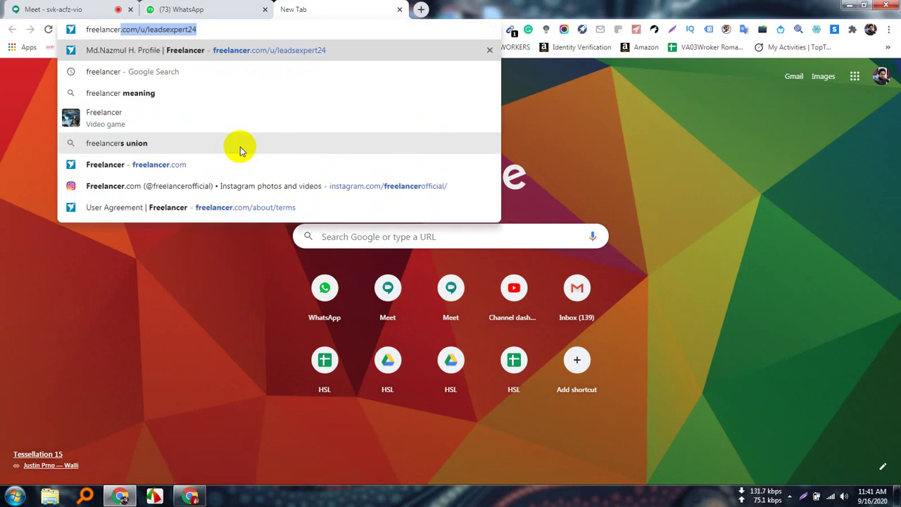
key("BackSpace")
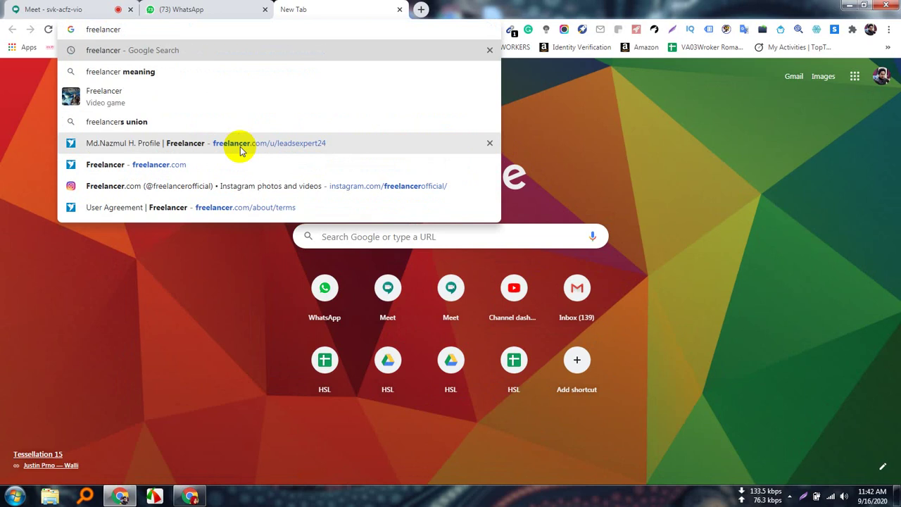
type("dot ")
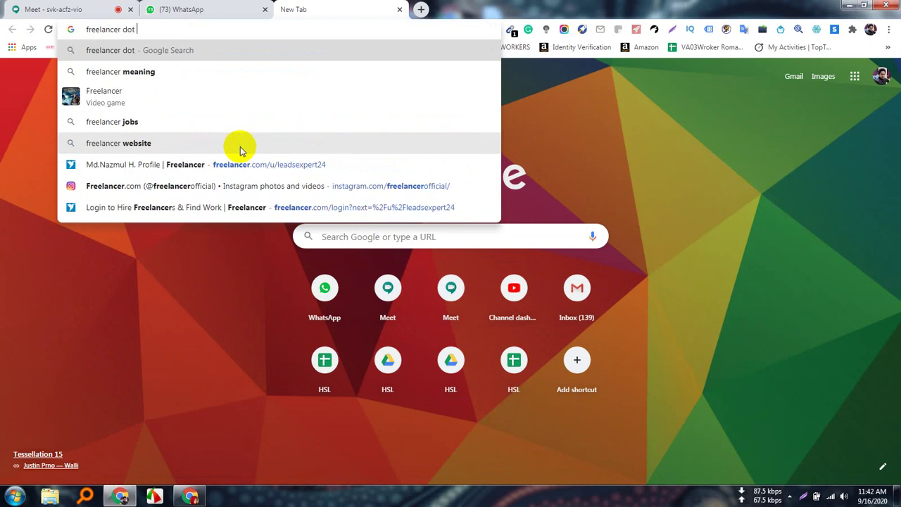
type("com")
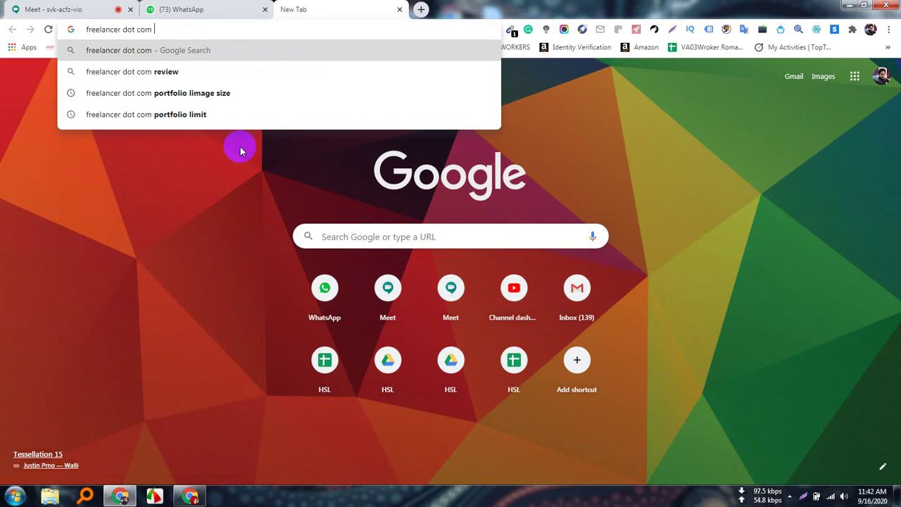
type(" cover")
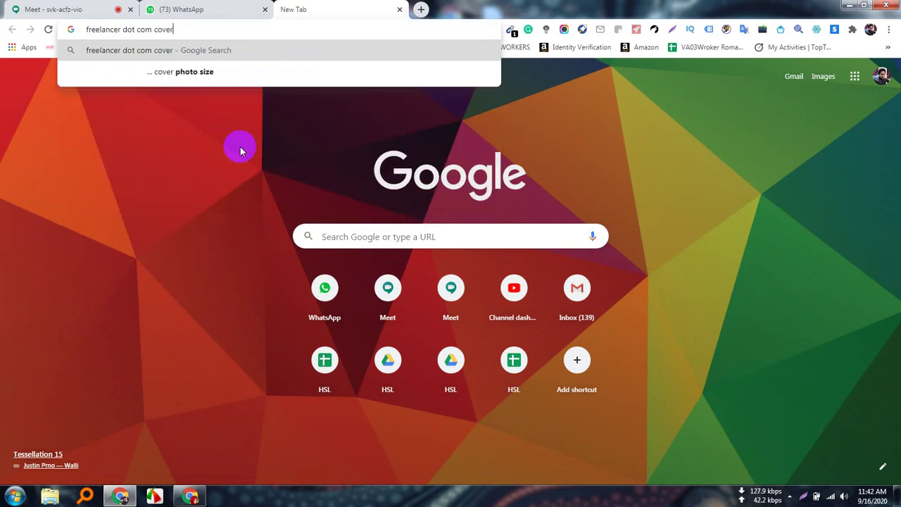
left_click(177, 73)
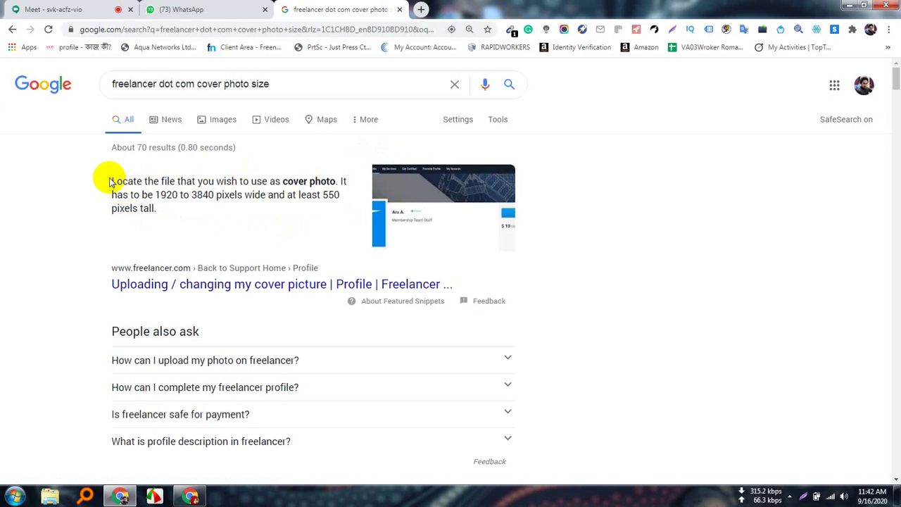
Copy the text "1920 to 3840 pixels wide and at least 550 pixels tall." from the featured search result
left_click_drag(109, 182, 162, 208)
left_click(164, 199)
right_click(180, 196)
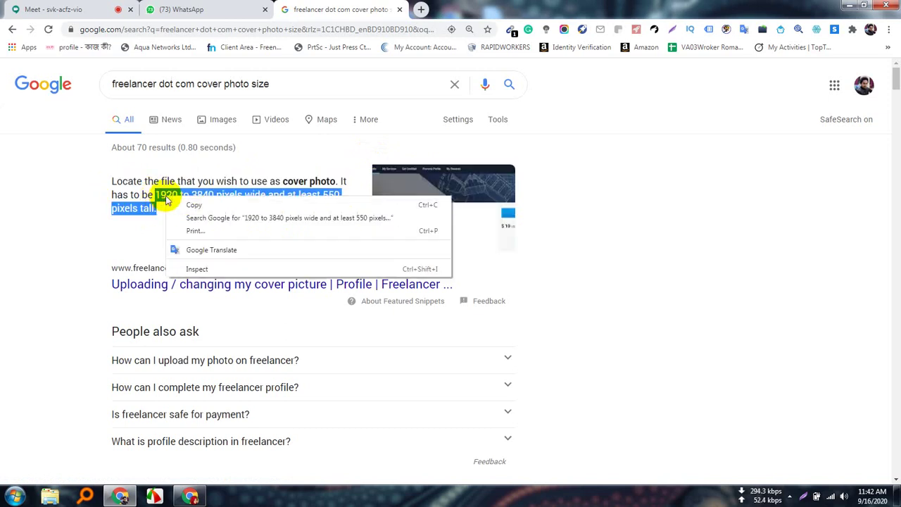
left_click(193, 202)
Send the copied text "1920 to 3840 pixels wide and at least 550 pixels tall." to everyone in the Google Meet chat
left_click(58, 7)
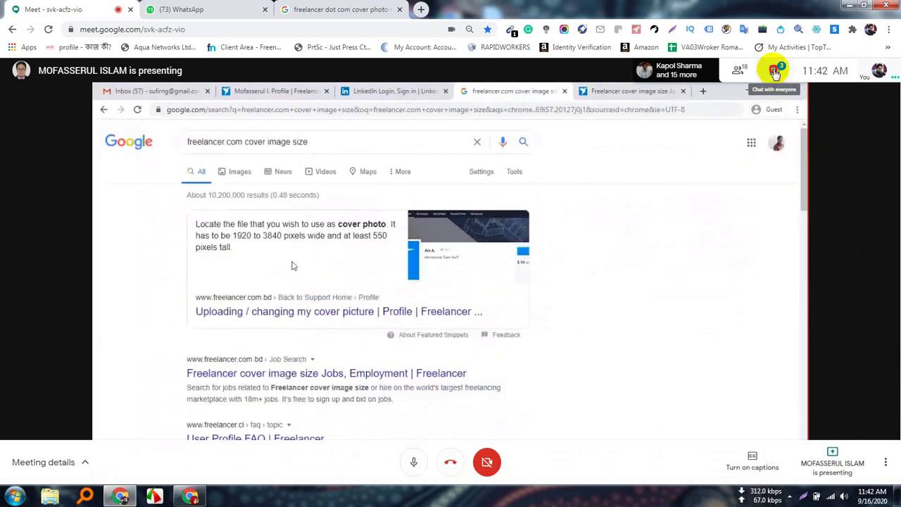
left_click(774, 72)
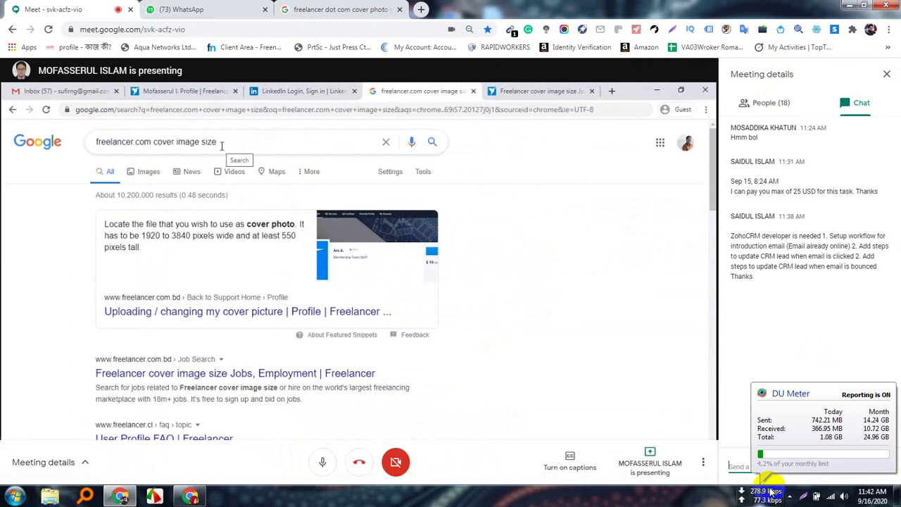
key("Return")
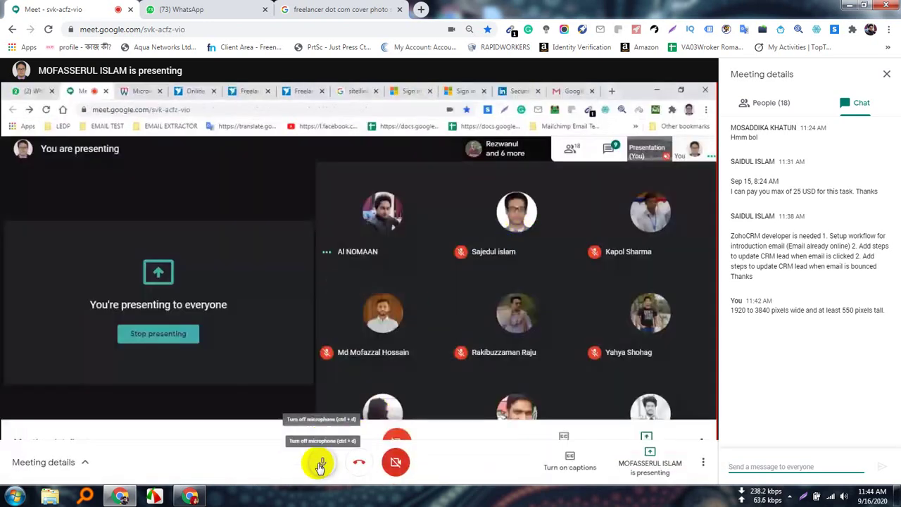
Toggle the microphone off and on again in the meeting
left_click(321, 463)
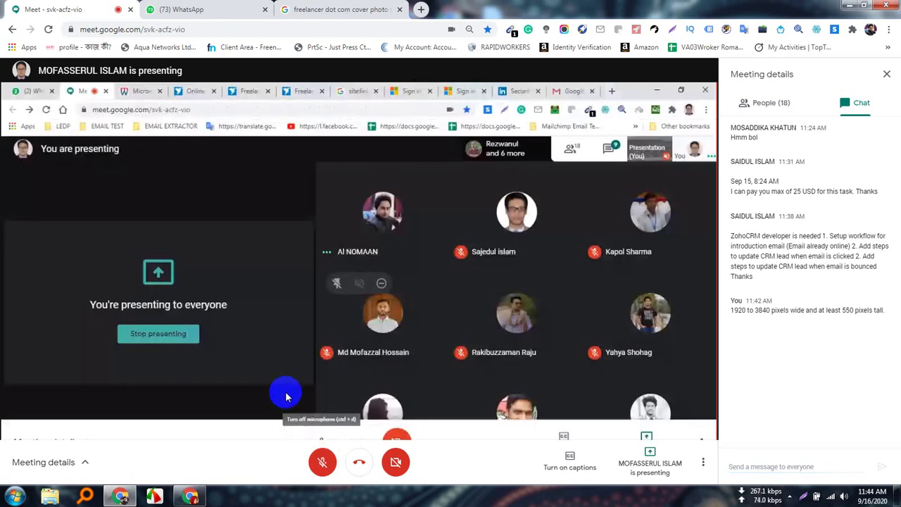
left_click(322, 463)
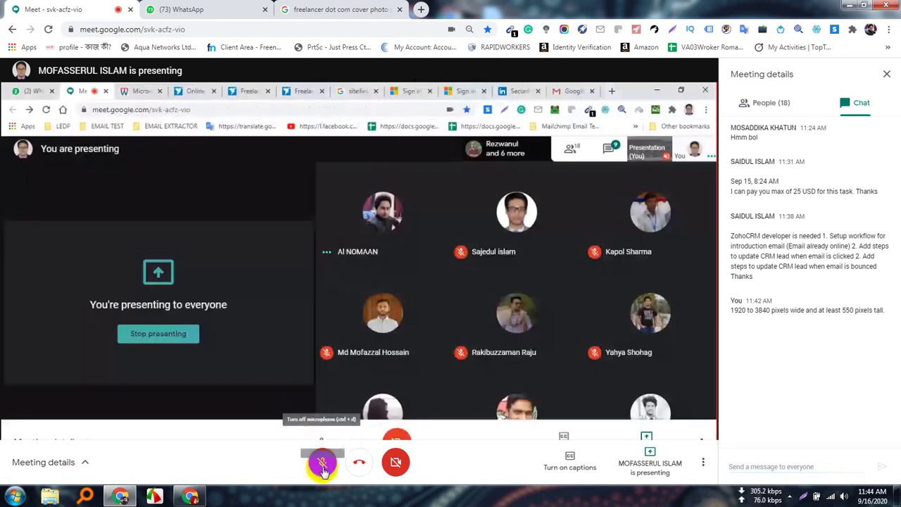